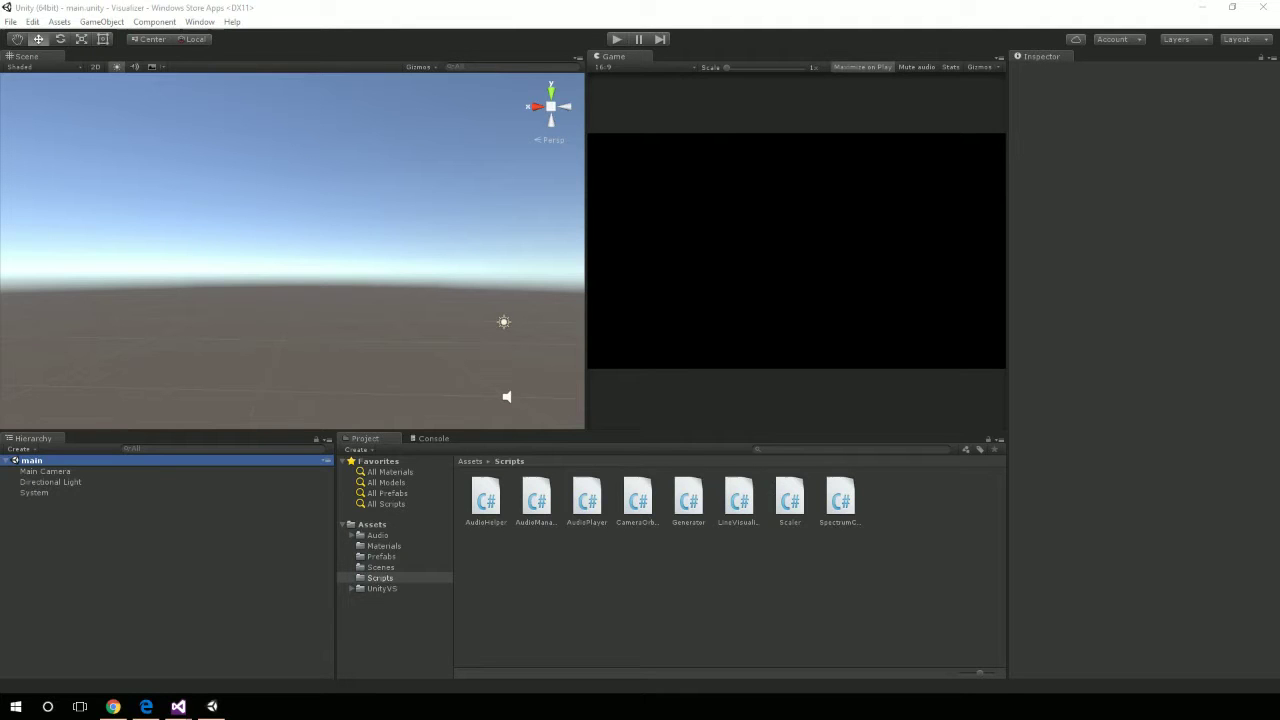
# Check the Main Camera's Clear Flags and confirm its background colour is solid black, leaving it unchanged.
pyautogui.click(45, 471)
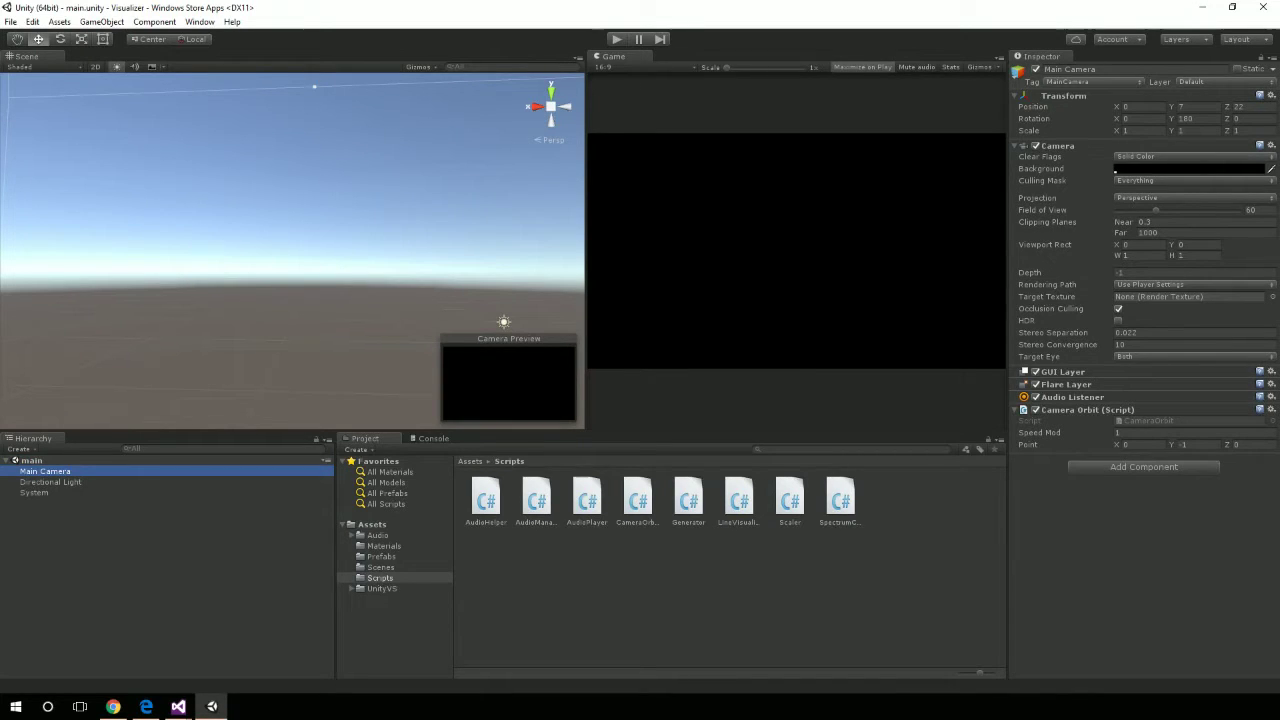
pyautogui.click(1188, 158)
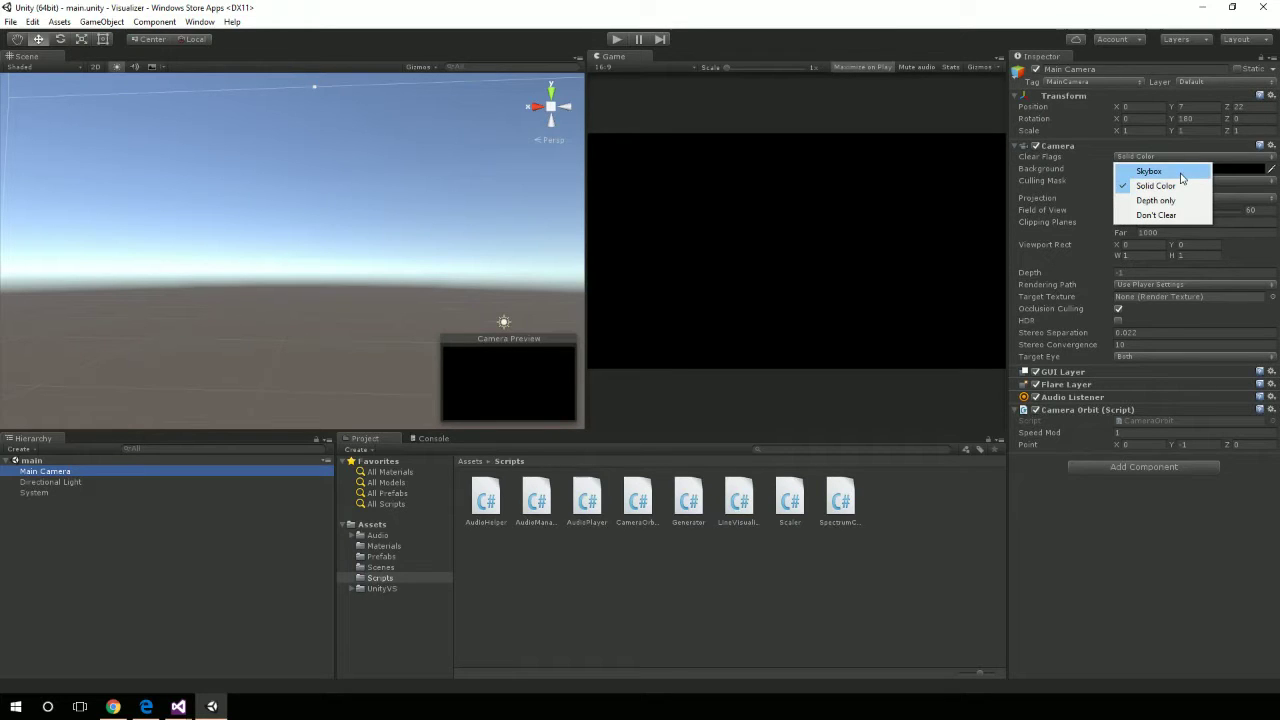
pyautogui.click(1222, 171)
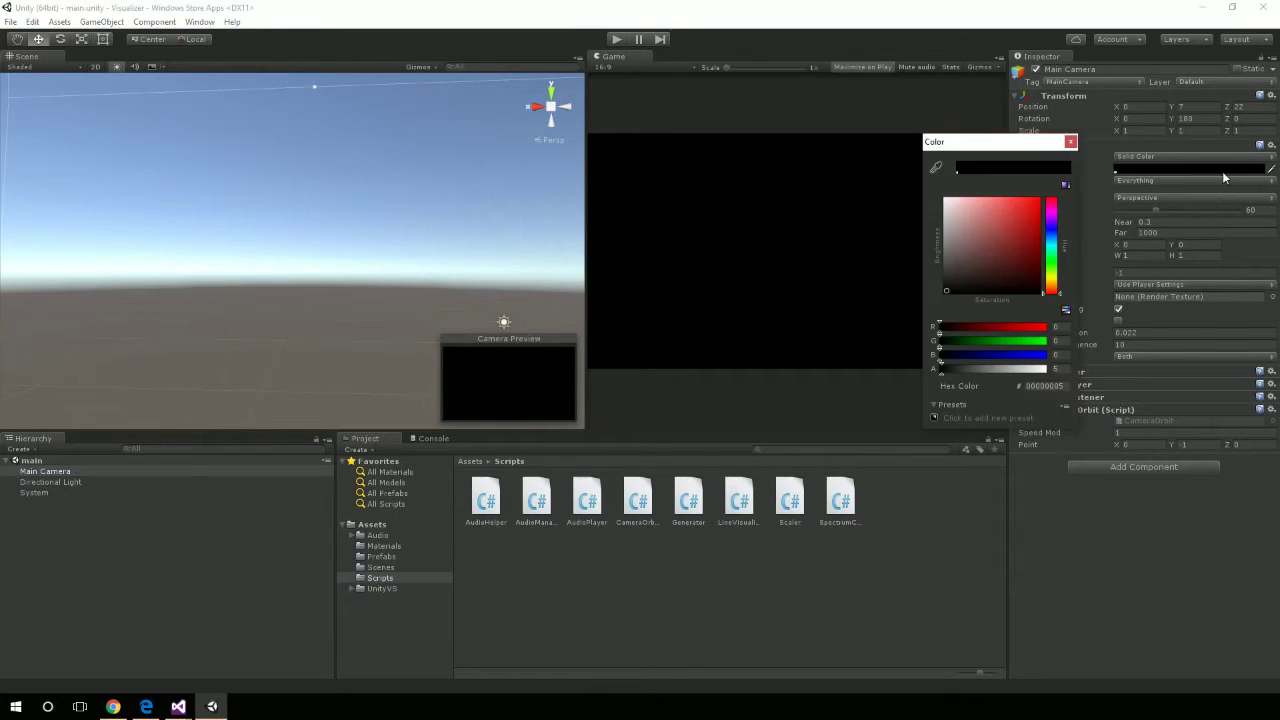
pyautogui.click(1070, 142)
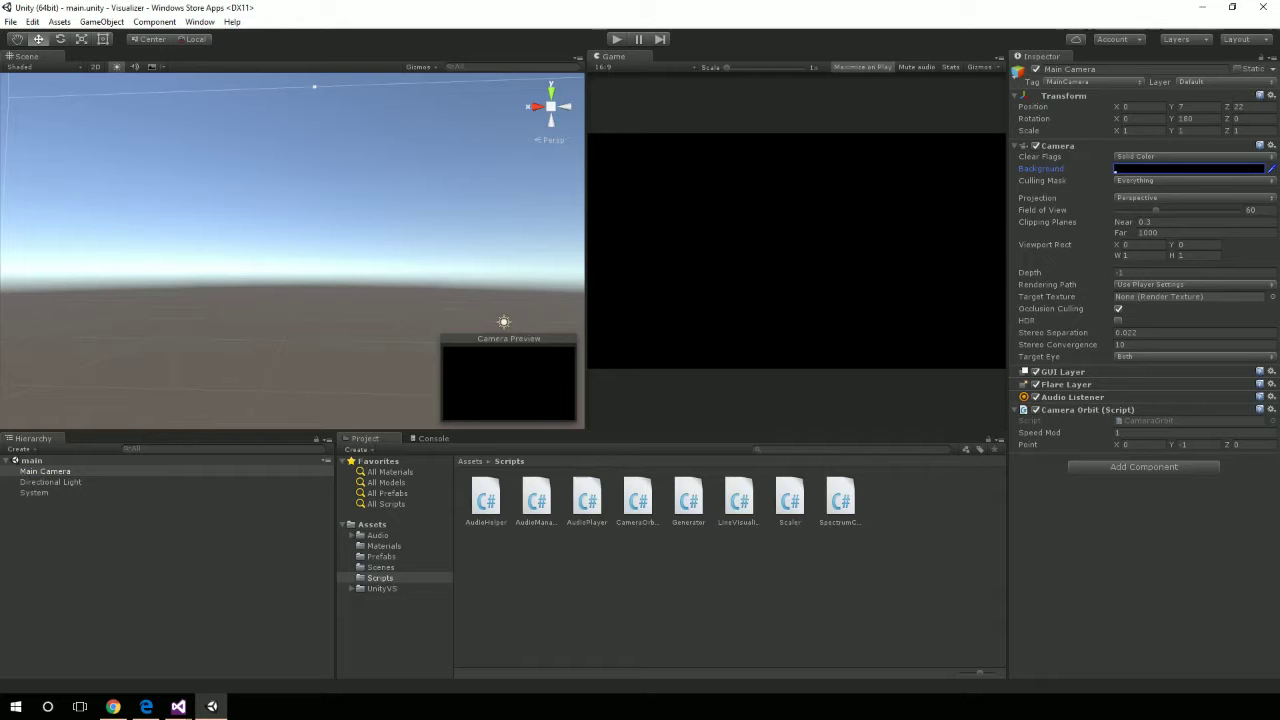
pyautogui.click(617, 40)
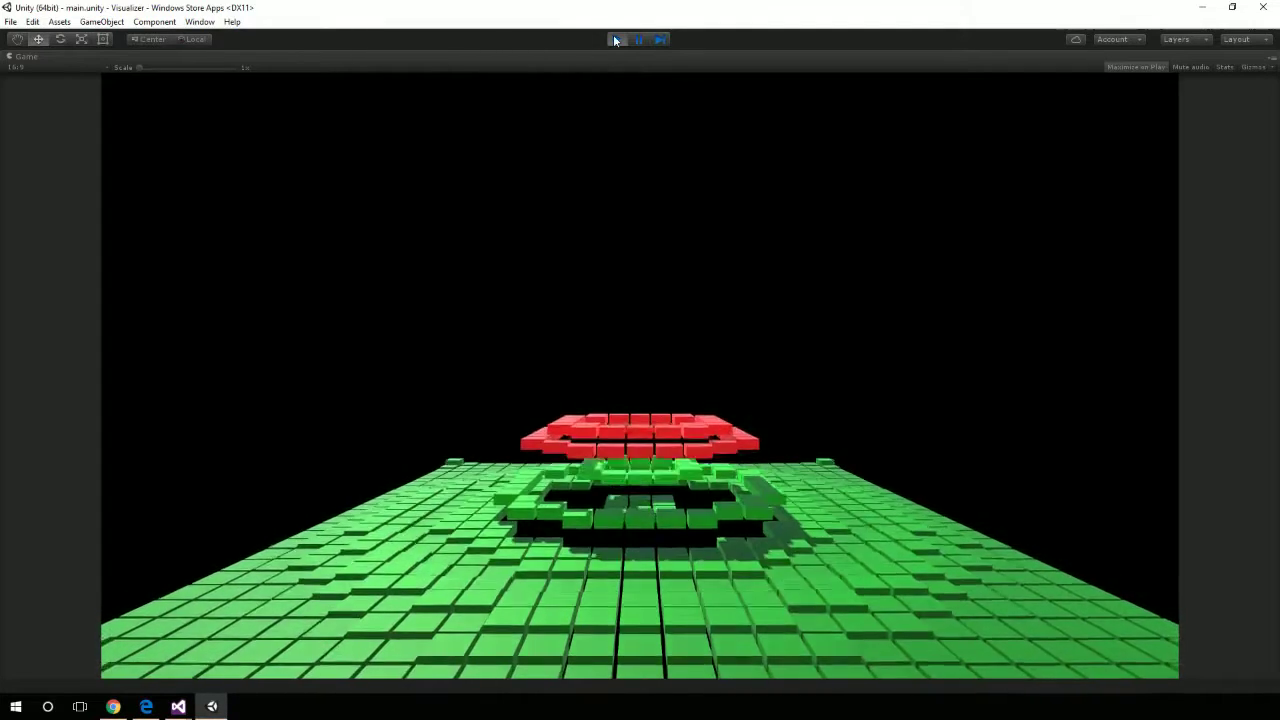
pyautogui.click(614, 37)
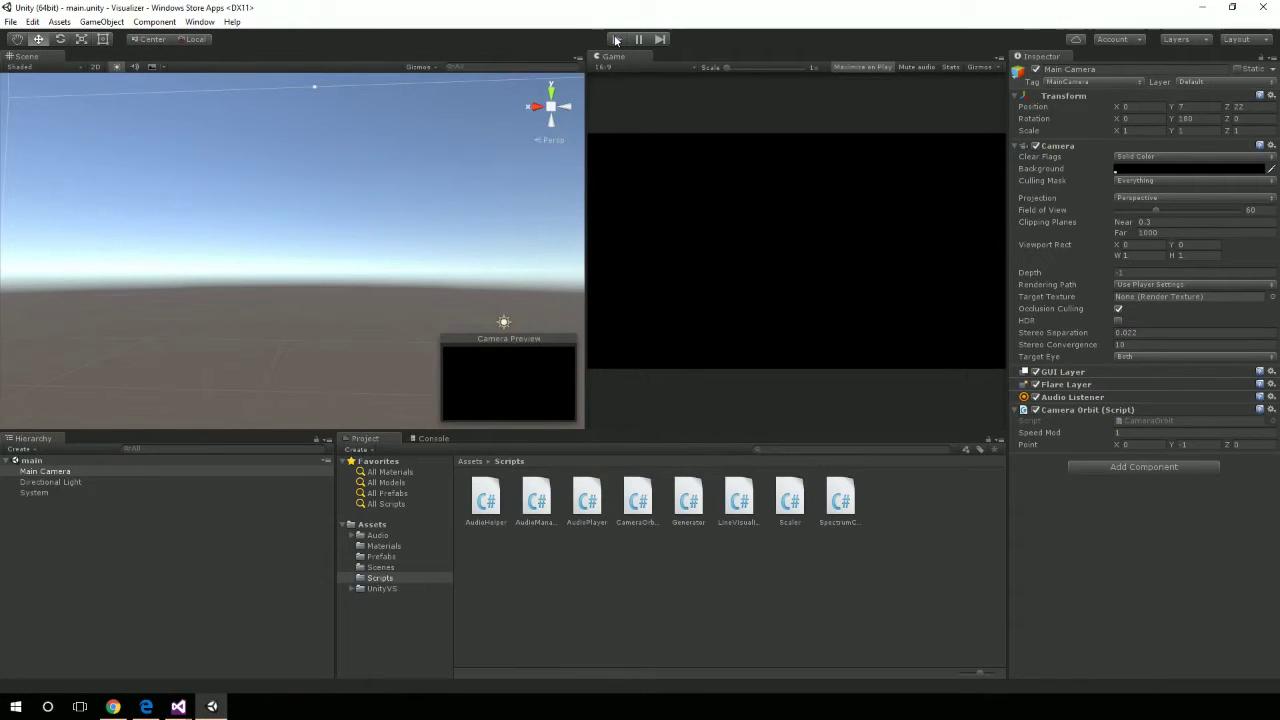
# Show Build Settings for Windows Store, with Scenes/main, Universal 10 SDK and D3D build type.
pyautogui.click(8, 22)
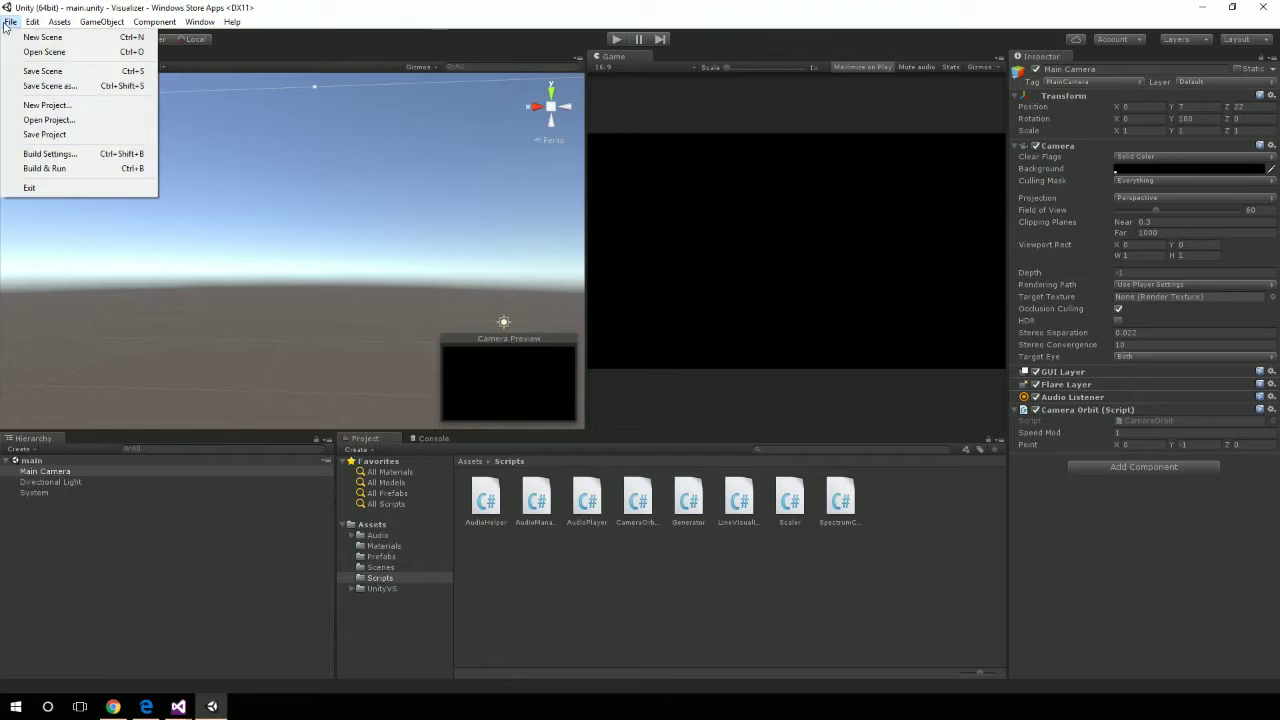
pyautogui.click(47, 156)
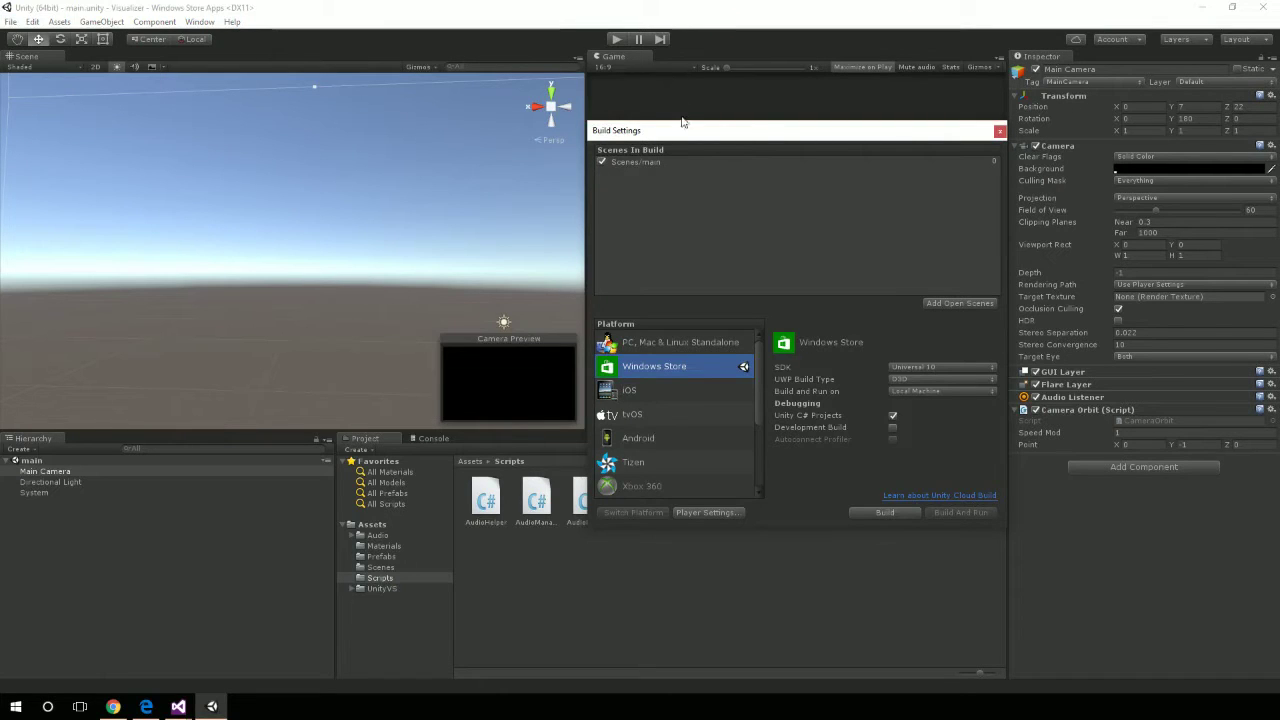
pyautogui.moveTo(709, 132); pyautogui.dragTo(664, 130)
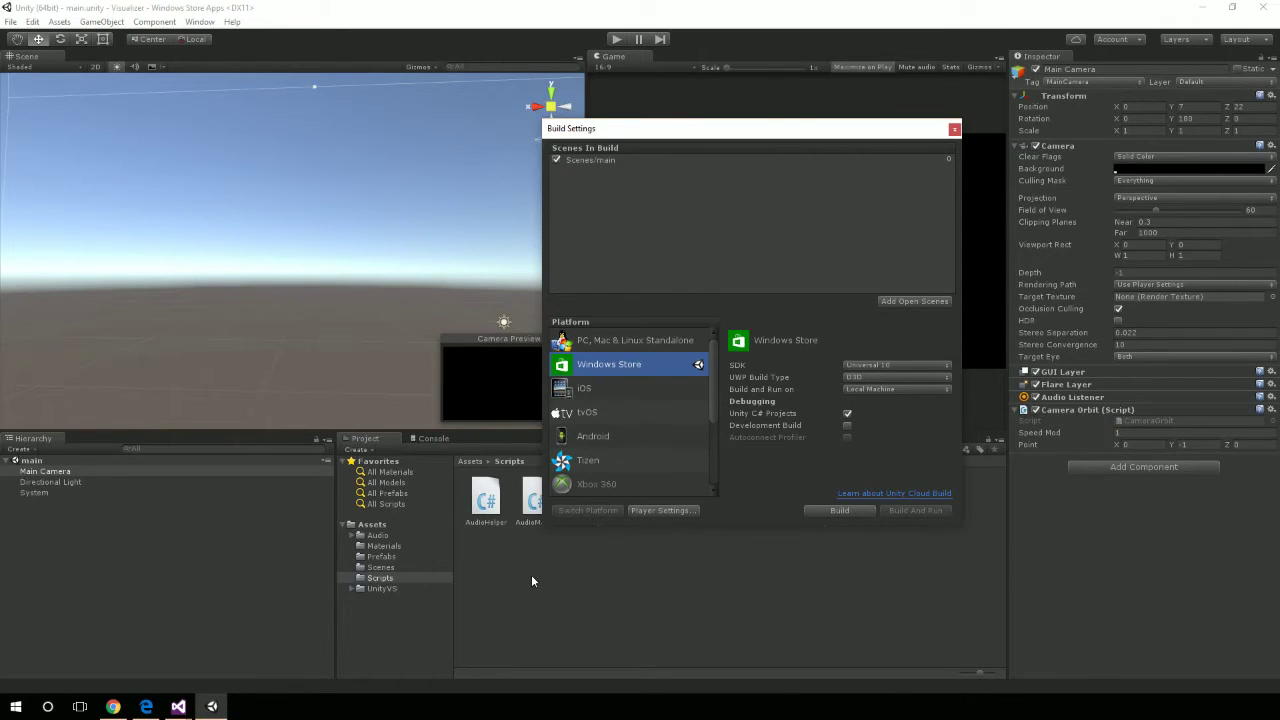
pyautogui.click(866, 366)
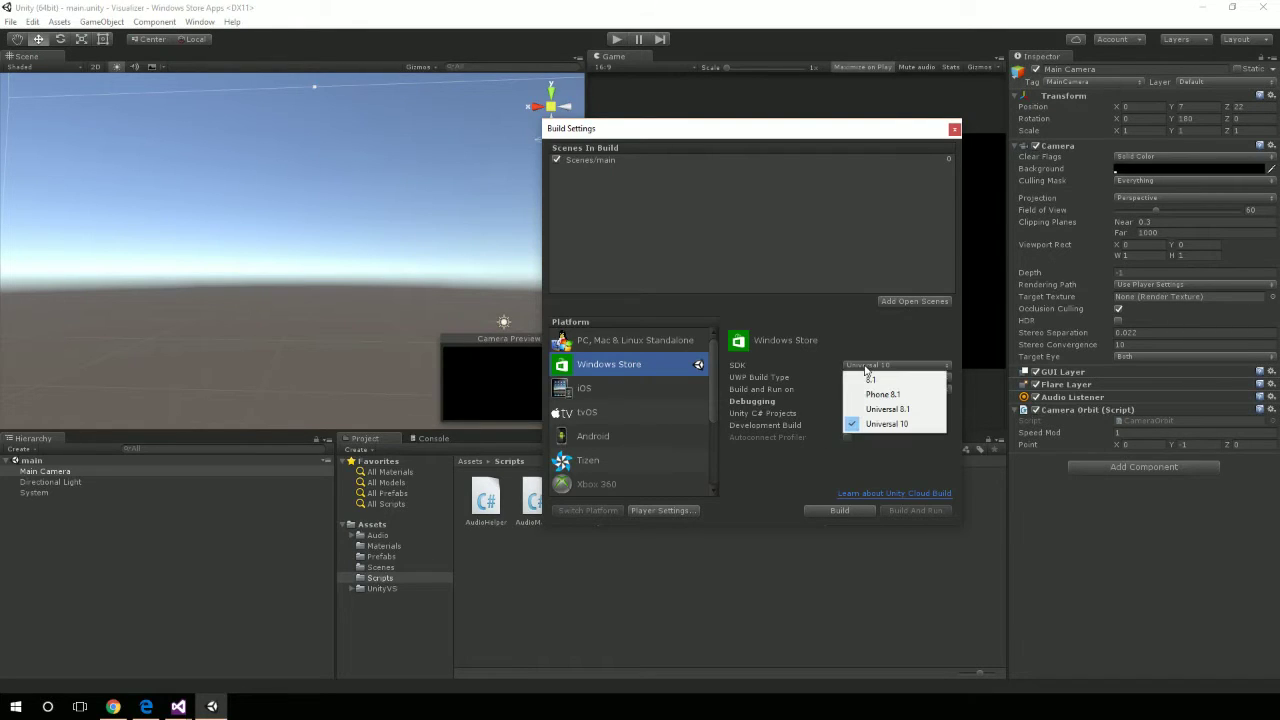
pyautogui.click(870, 426)
pyautogui.click(880, 378)
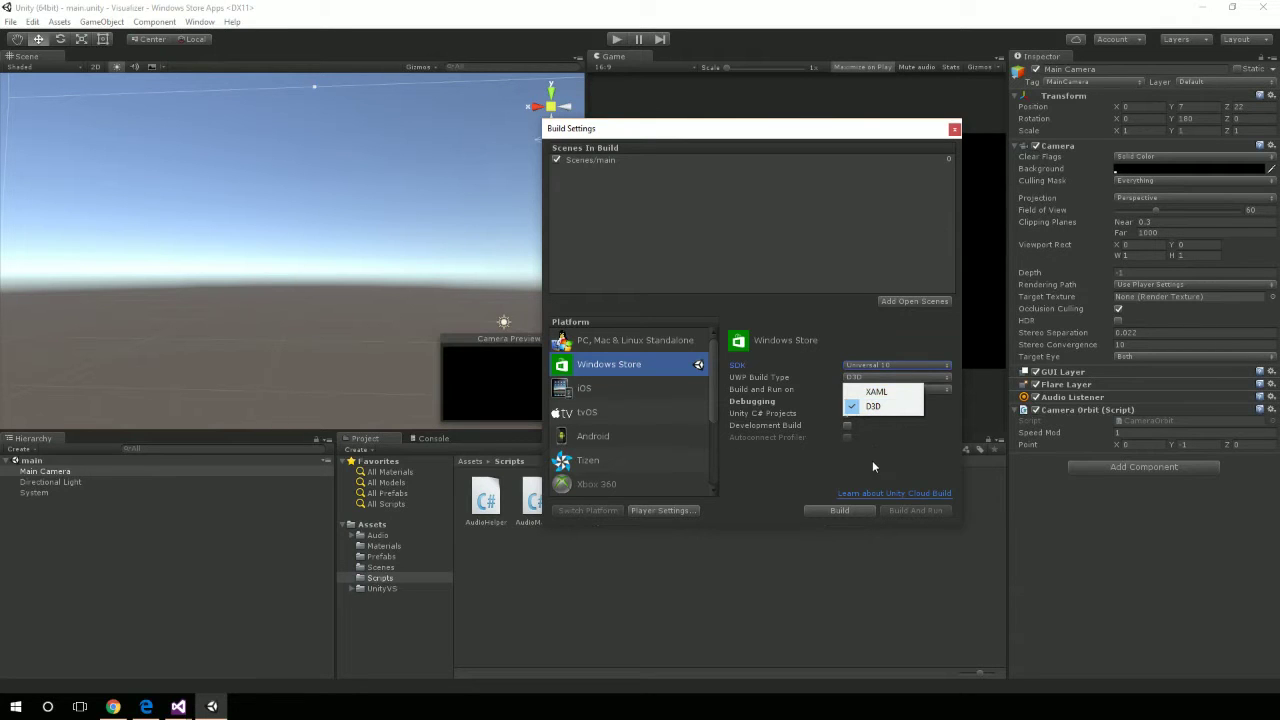
pyautogui.click(872, 407)
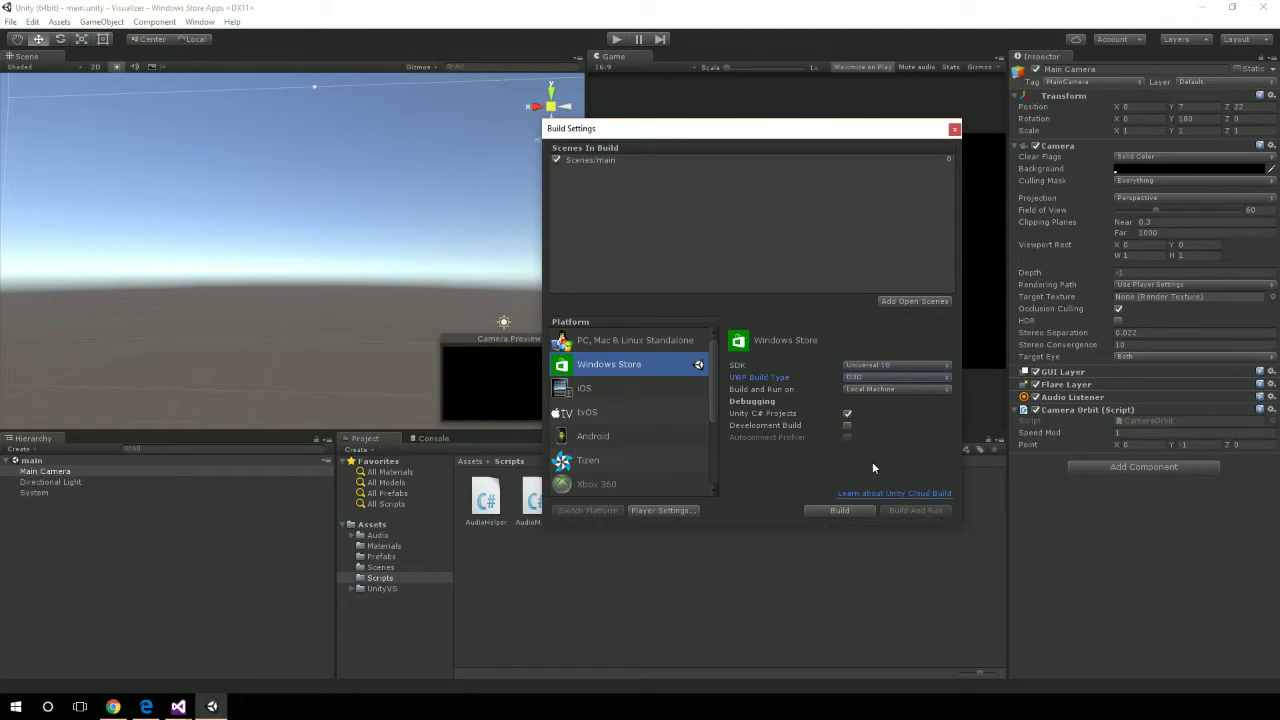
pyautogui.click(878, 389)
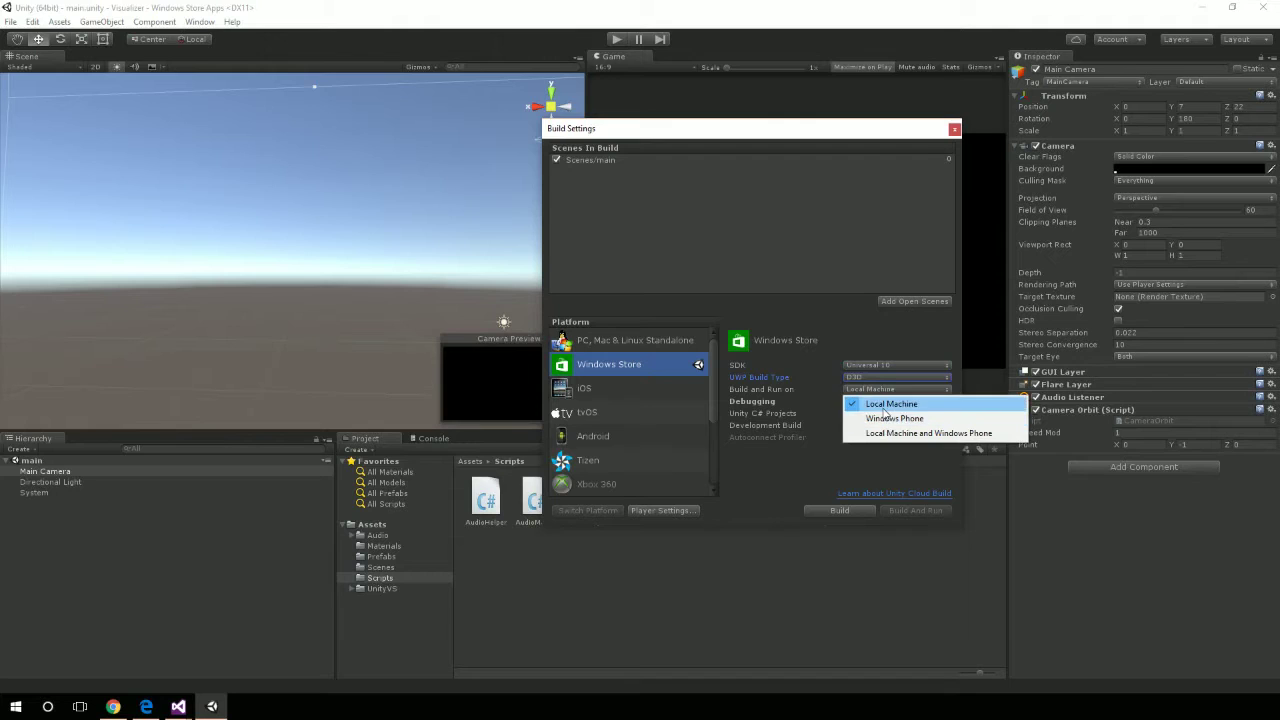
pyautogui.click(855, 476)
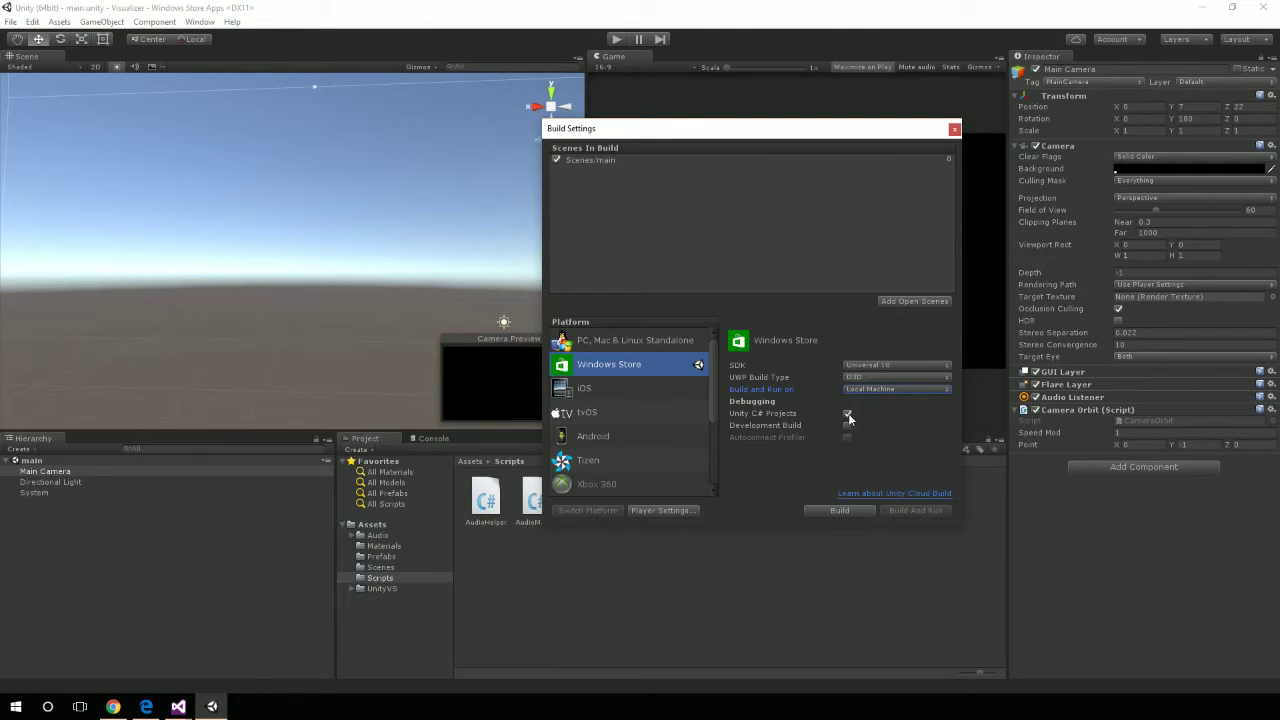
# Bring up the Windows Store player settings in the Inspector.
pyautogui.click(662, 510)
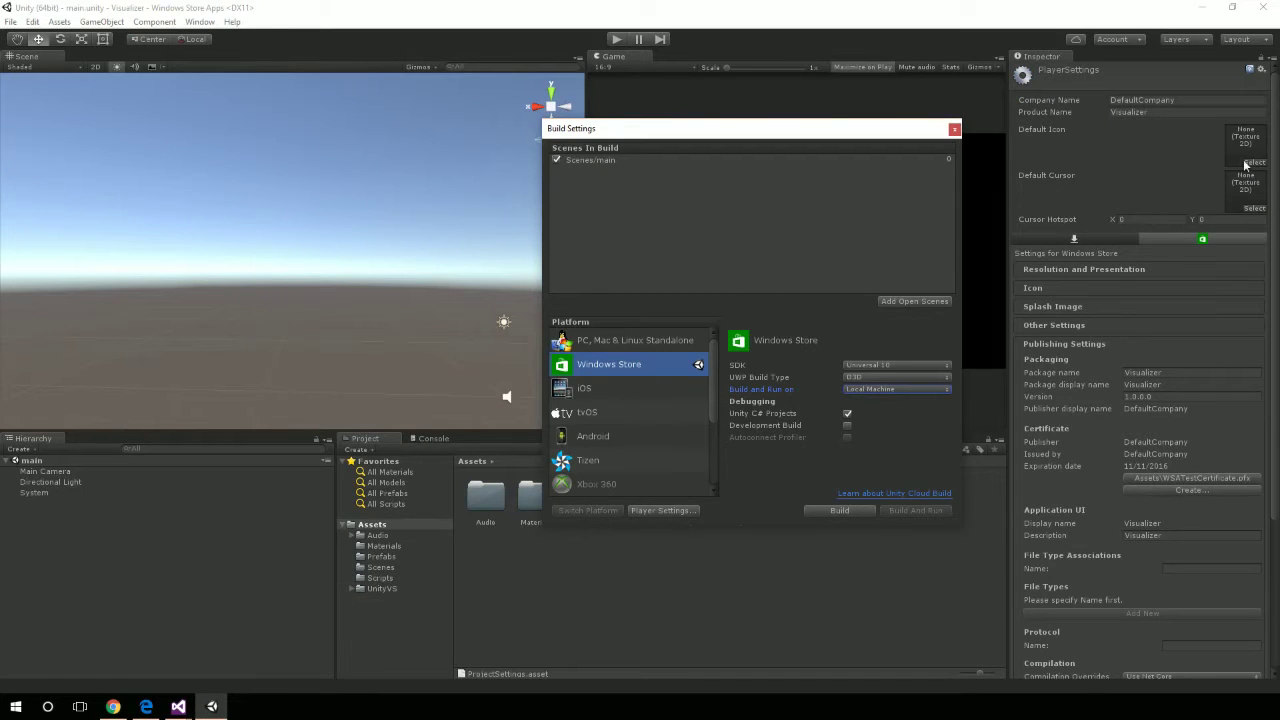
pyautogui.moveTo(1274, 145); pyautogui.dragTo(1186, 181)
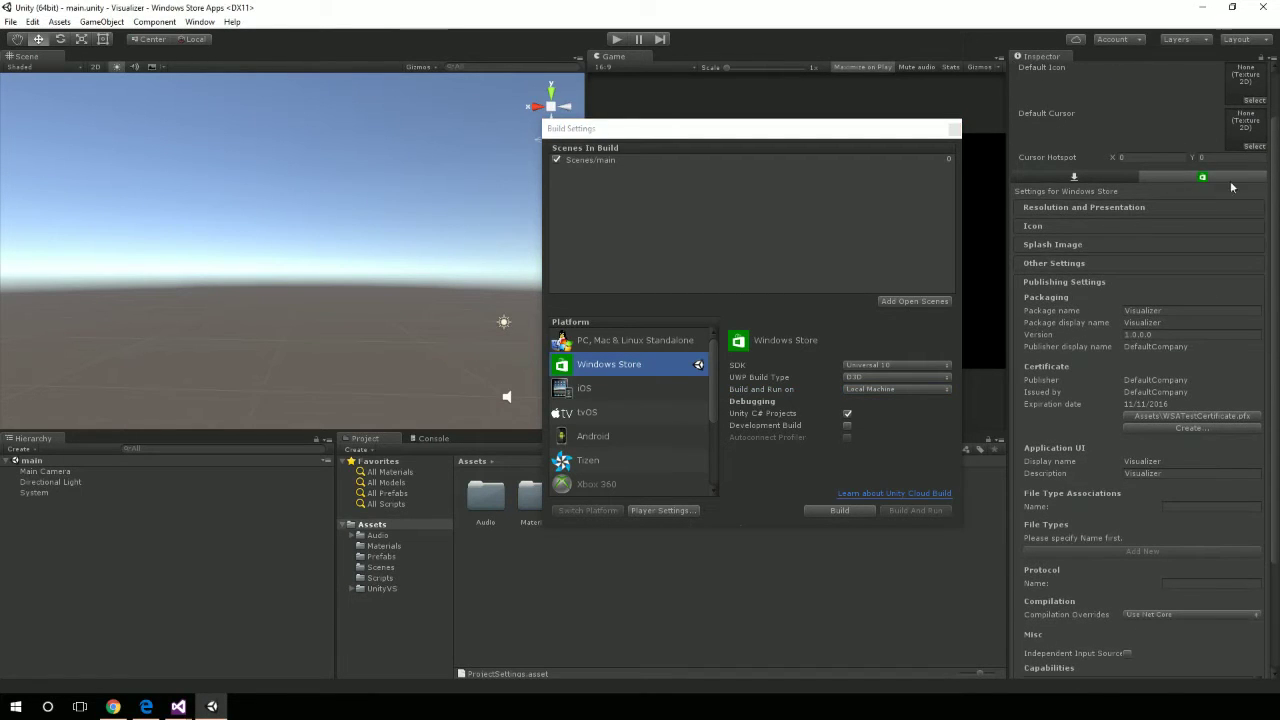
pyautogui.scroll(-5, 1274, 190)
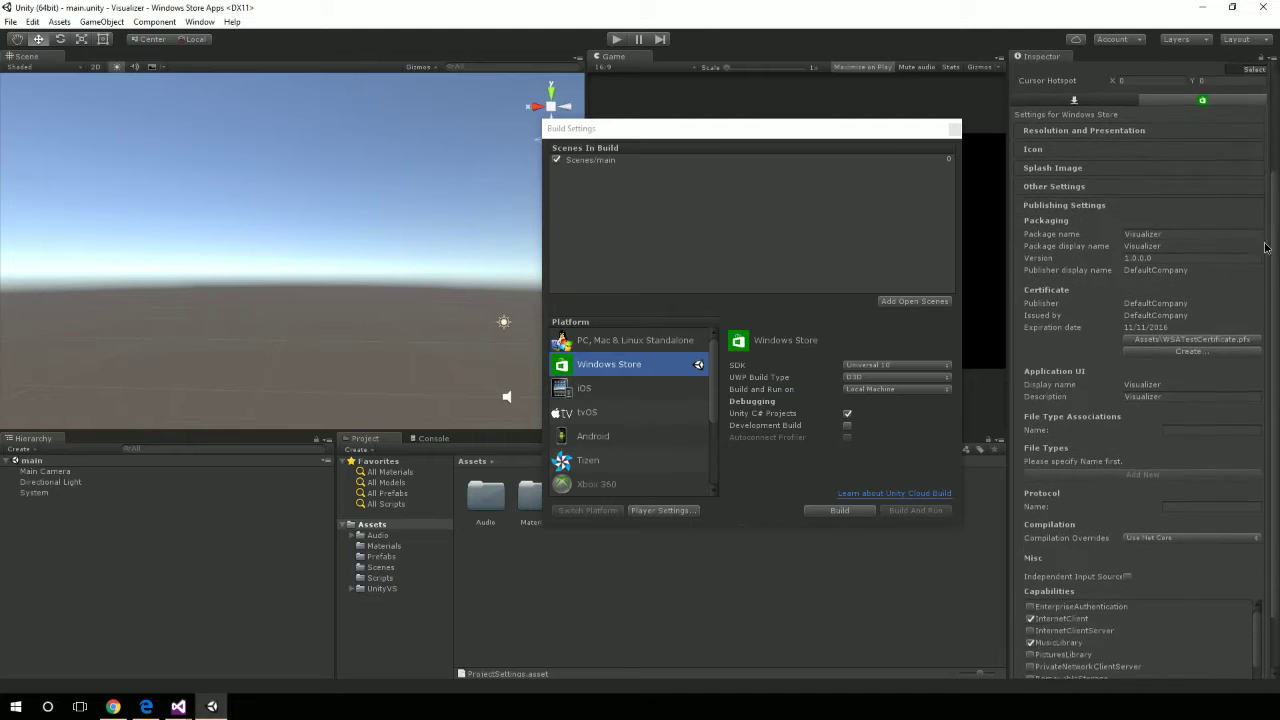
pyautogui.scroll(4, 1256, 200)
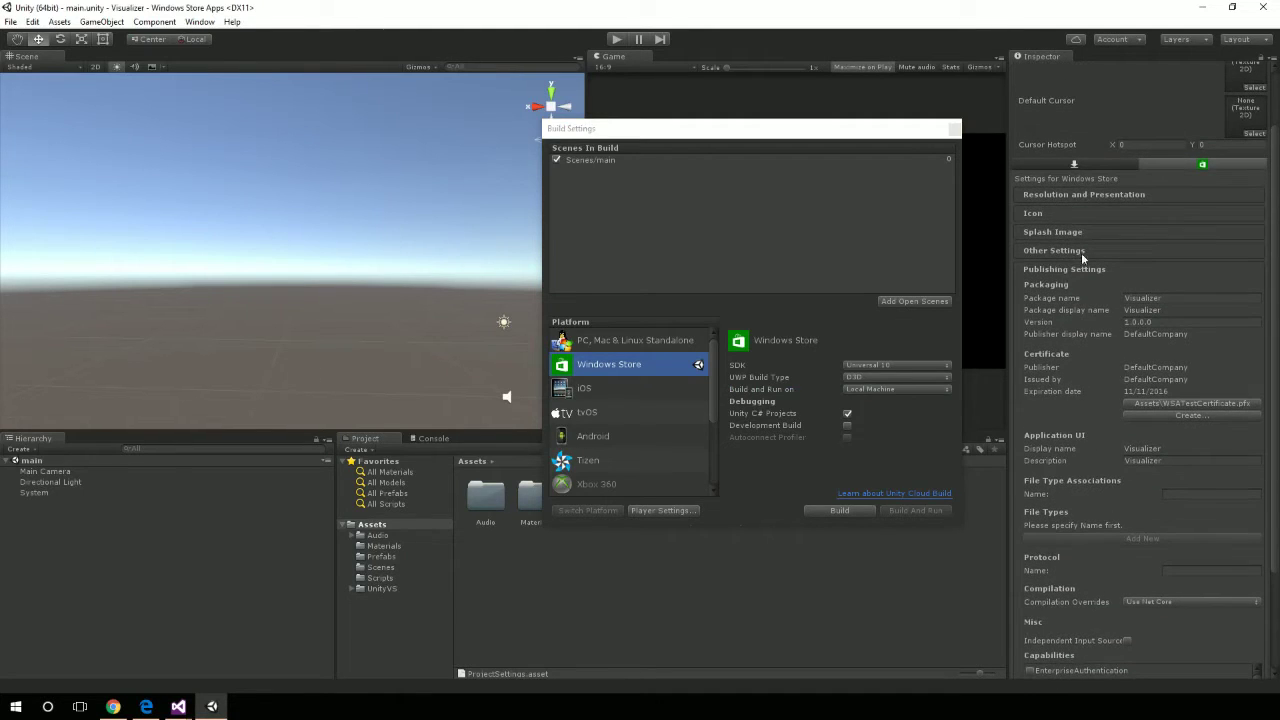
# Under Other Settings, keep Virtual Reality Supported on with the Windows Holographic SDK.
pyautogui.click(1060, 253)
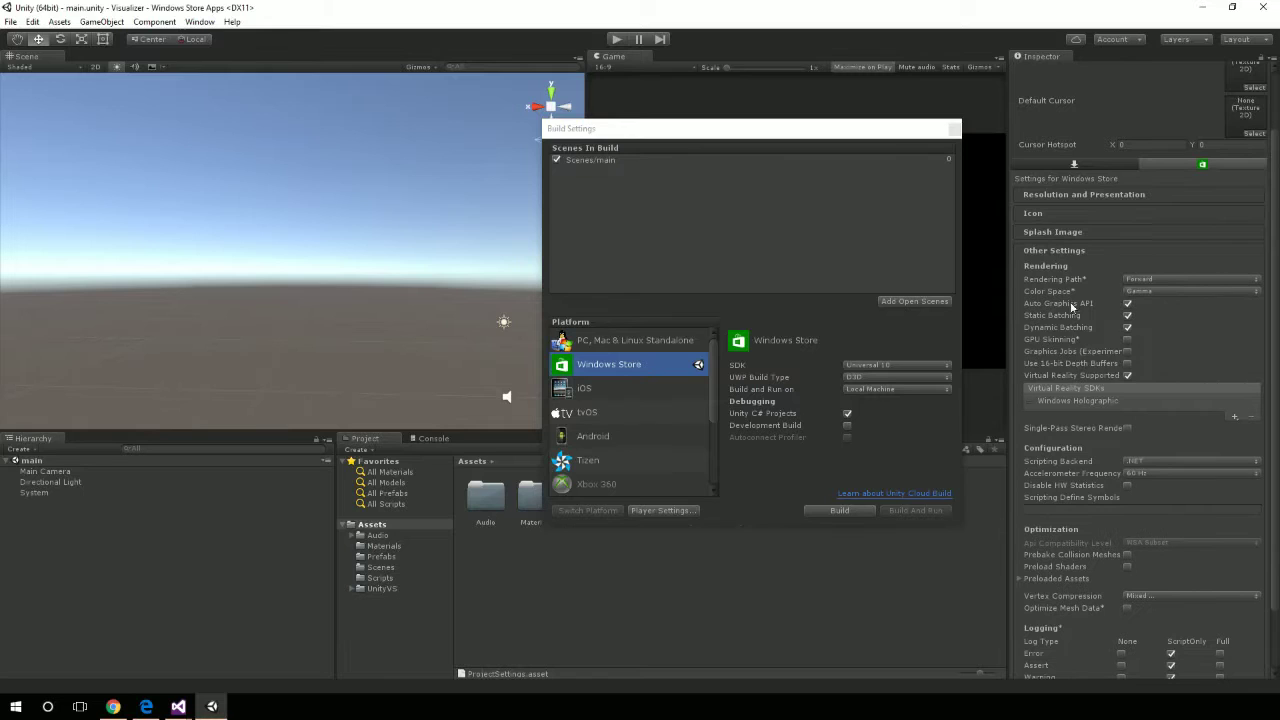
pyautogui.click(1128, 377)
pyautogui.click(1128, 377)
pyautogui.click(1100, 402)
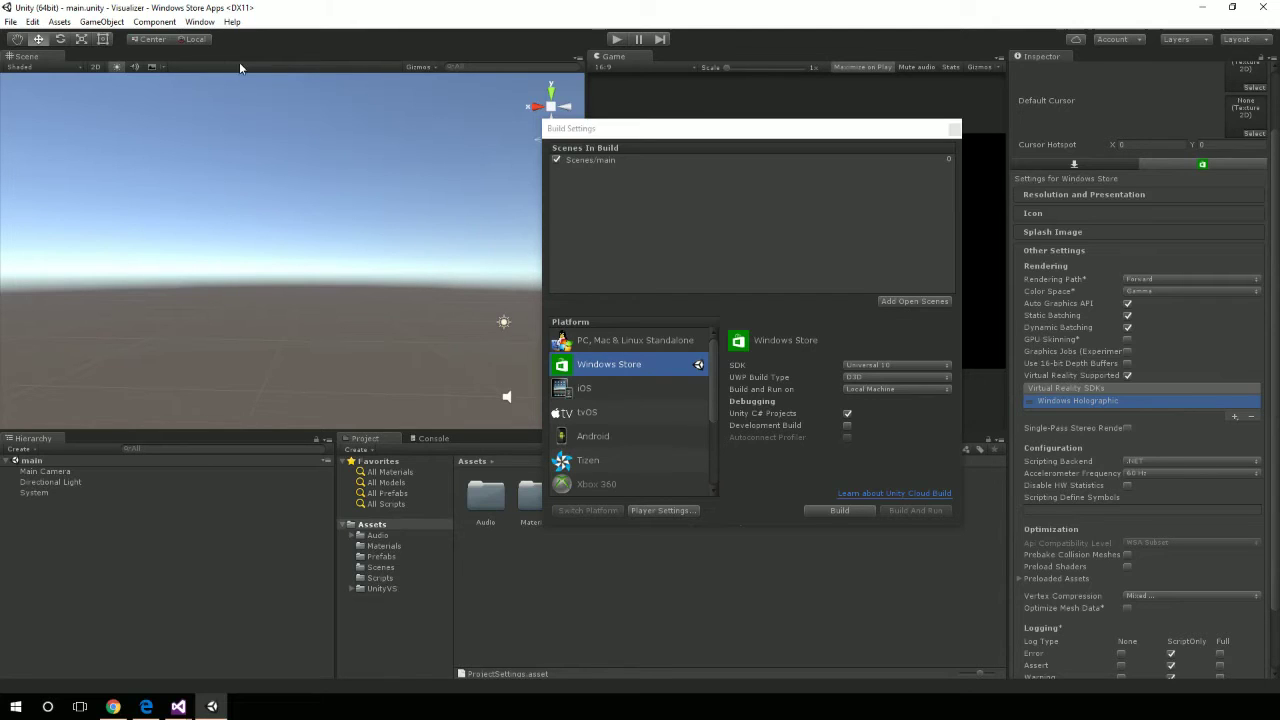
pyautogui.click(231, 21)
pyautogui.click(248, 42)
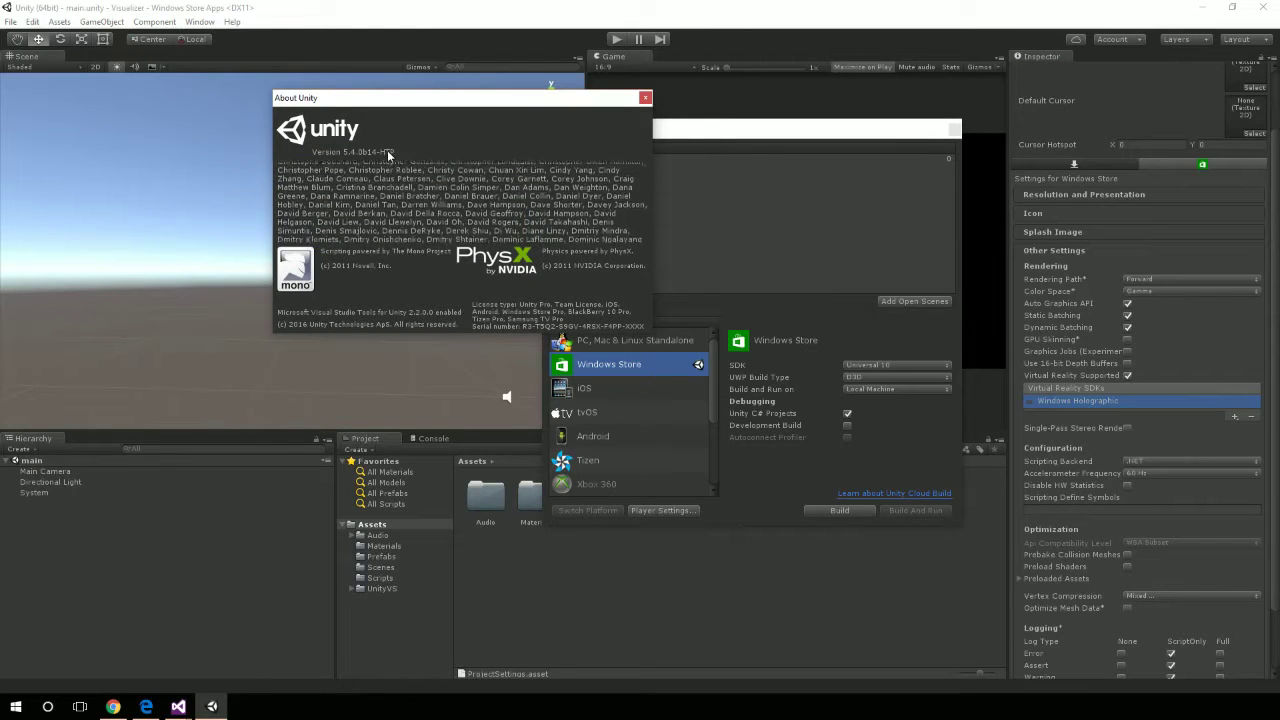
pyautogui.click(645, 99)
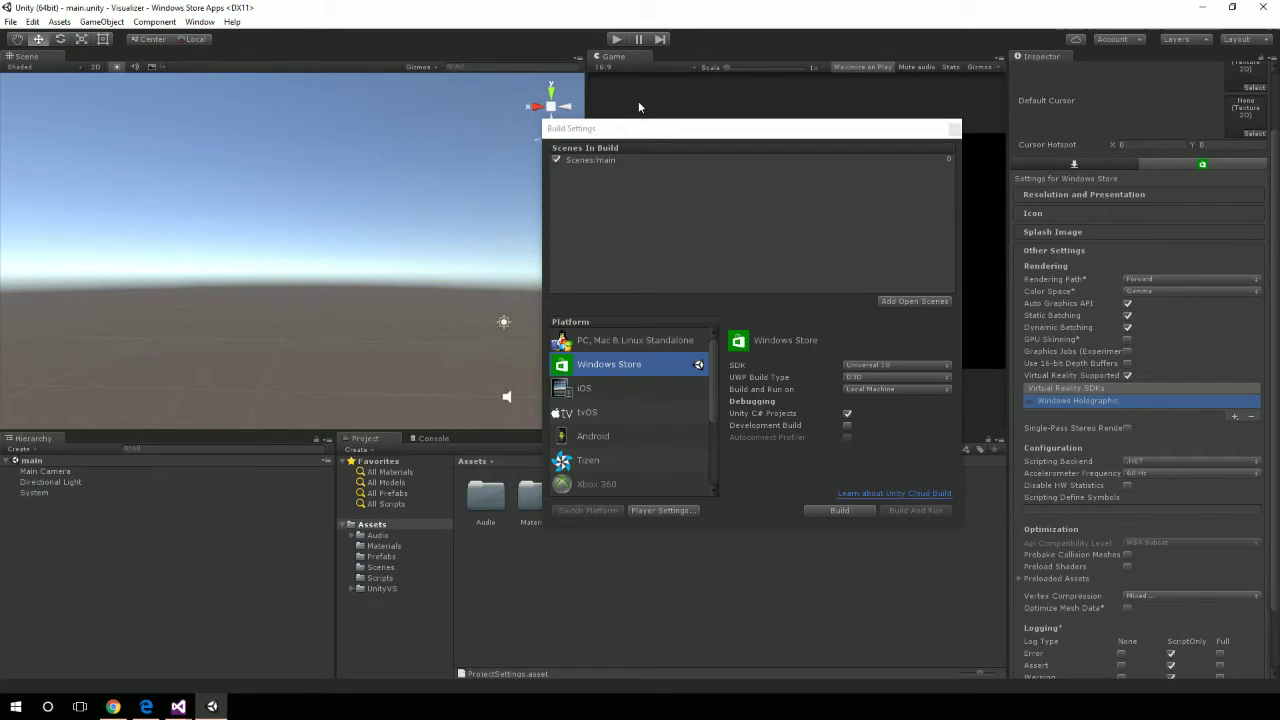
# Build the Windows Store player into the Visualizer directory's app folder.
pyautogui.moveTo(666, 124); pyautogui.dragTo(653, 117)
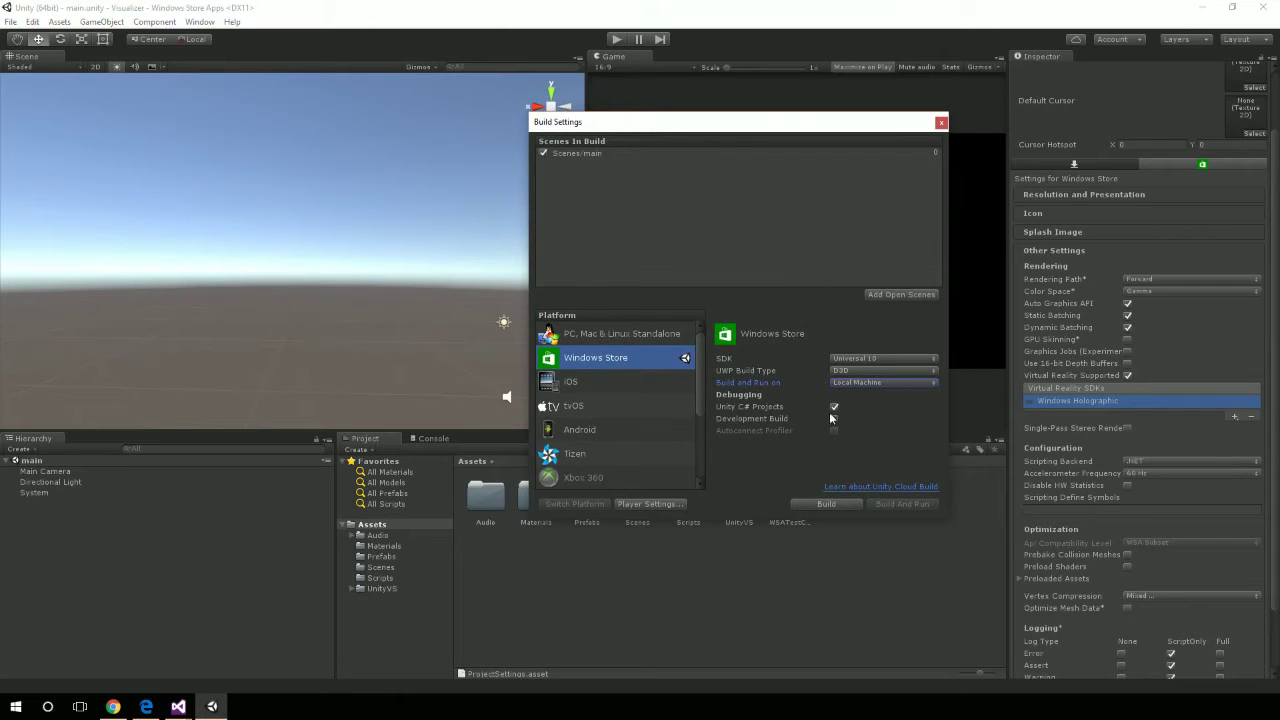
pyautogui.click(825, 504)
pyautogui.click(145, 135)
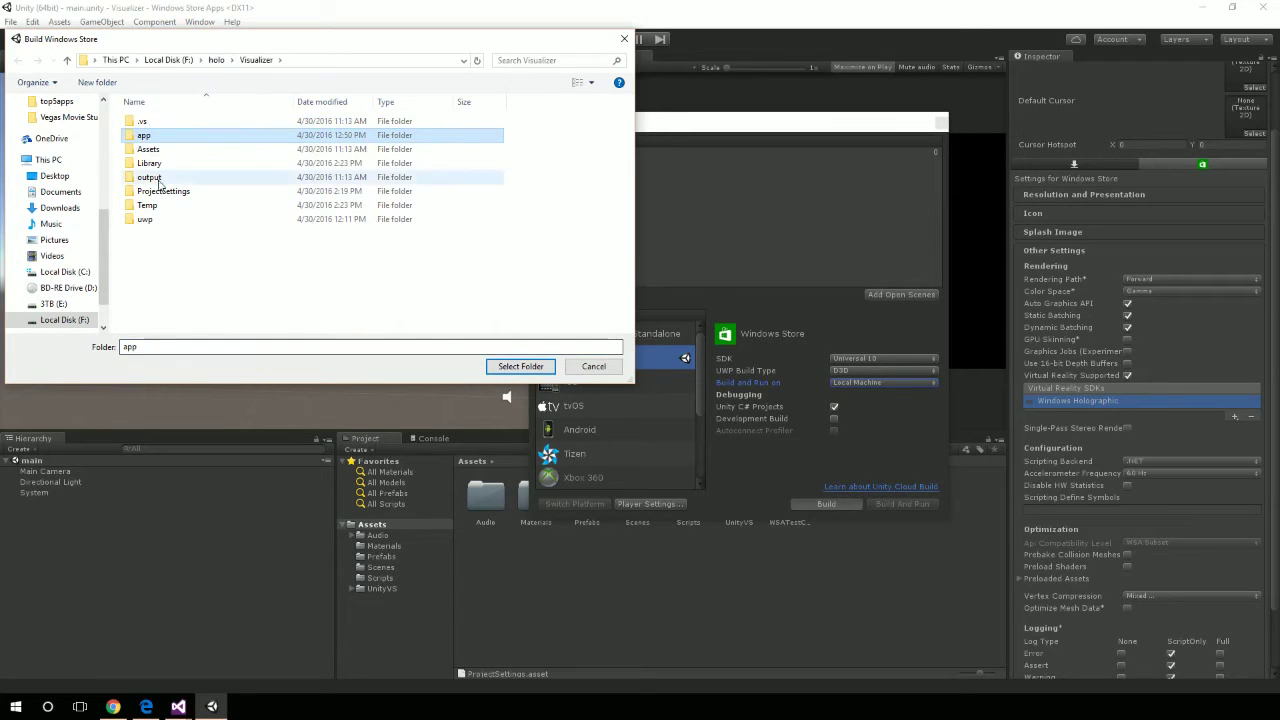
pyautogui.click(519, 367)
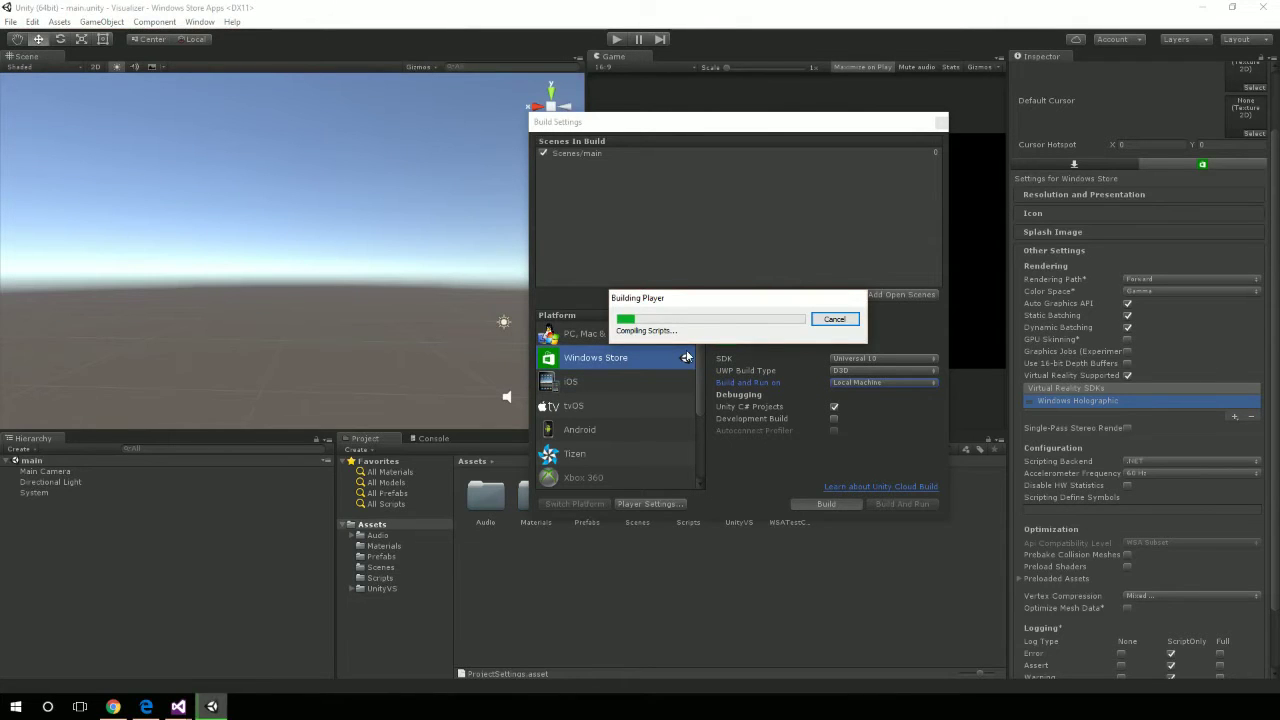